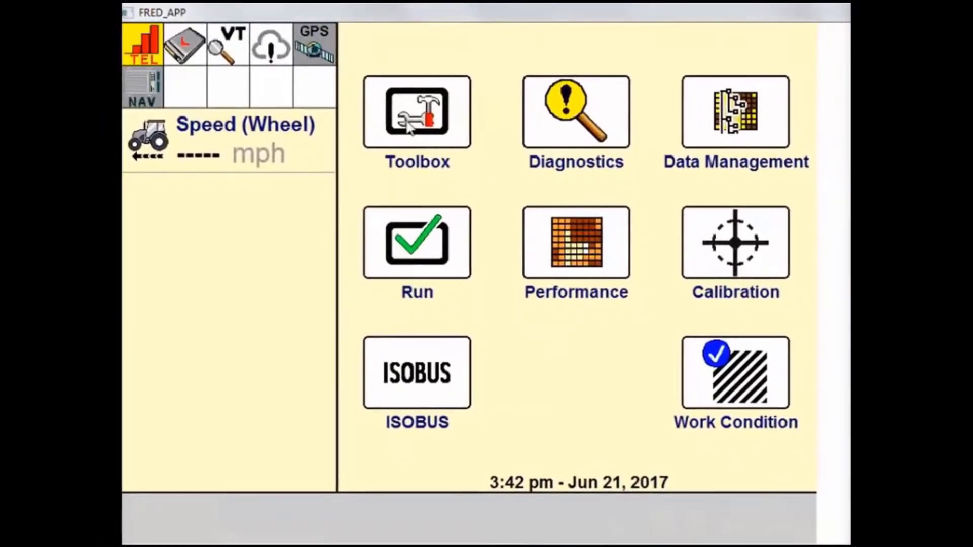
Leave the toolbox interface level at Advanced and show Operator Setup with USA units and mmddyyyy dates
{"action": "left_click", "coordinate": [410, 128]}
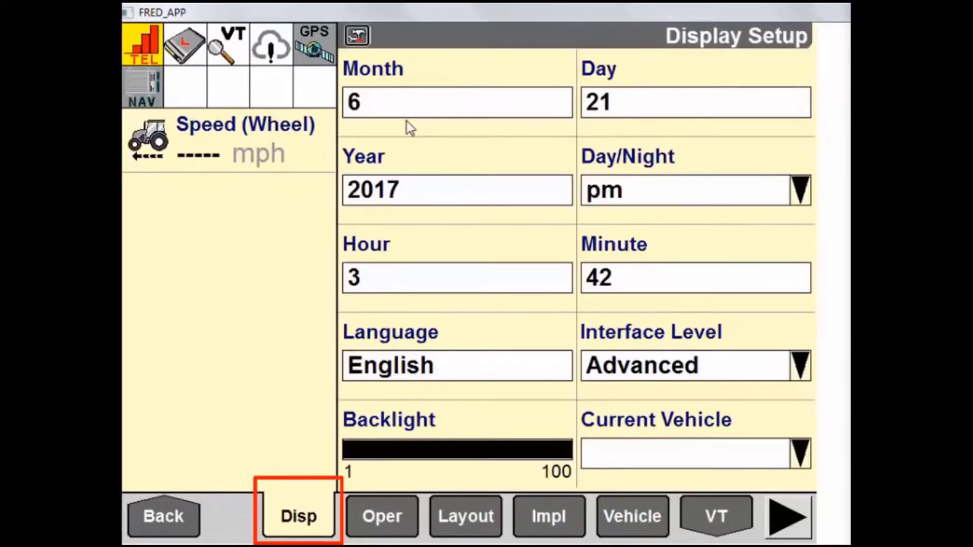
{"action": "left_click", "coordinate": [680, 373]}
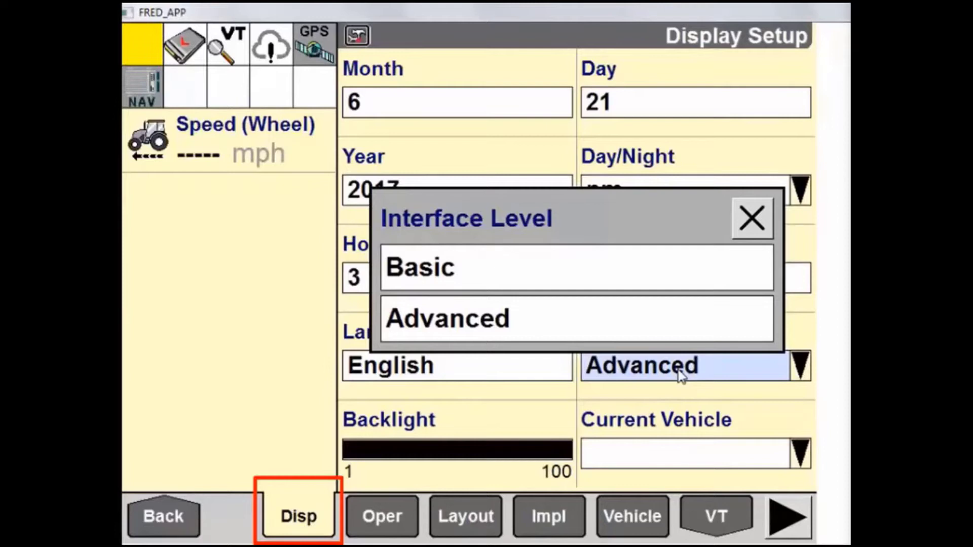
{"action": "left_click", "coordinate": [689, 341]}
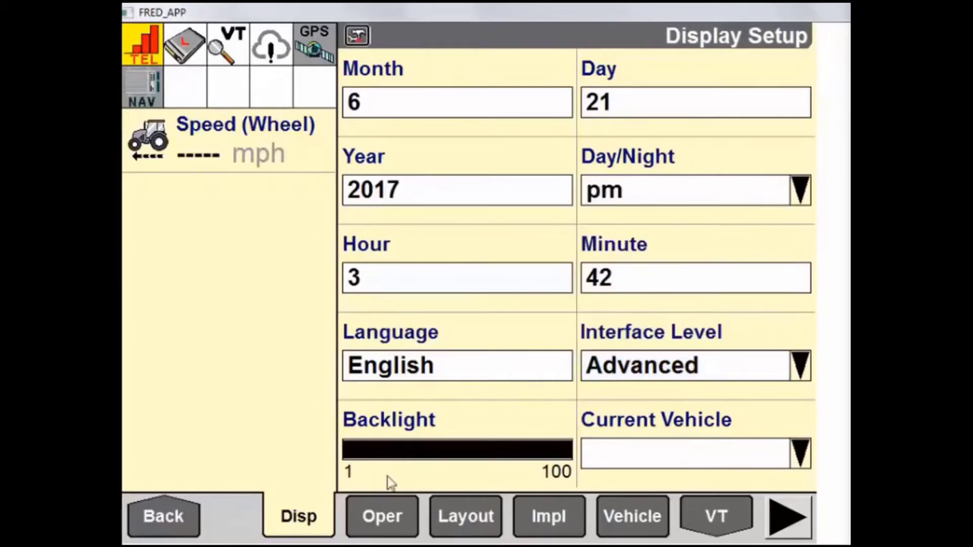
{"action": "left_click", "coordinate": [380, 516]}
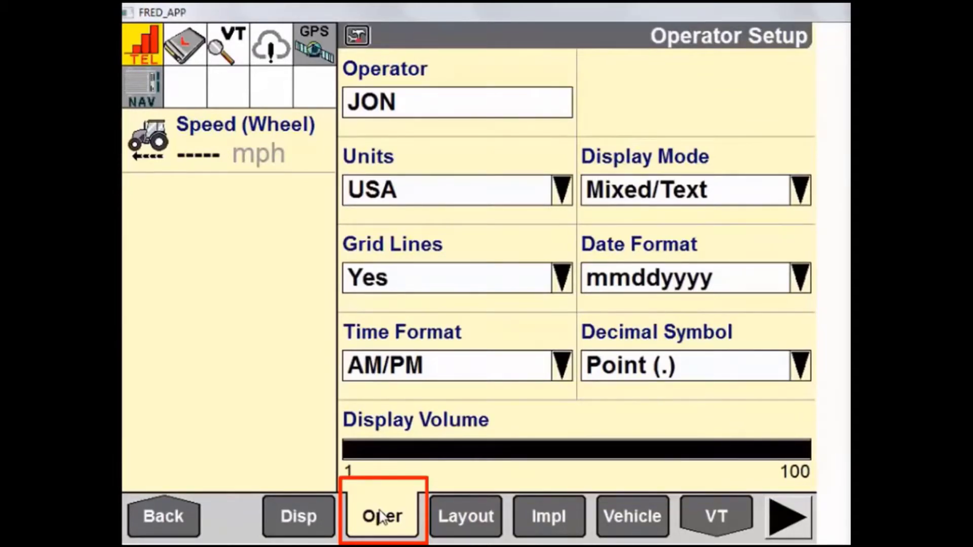
Check the run layout, then view Implement Setup for the 1240/45 PT VR with 360.0 in widths
{"action": "left_click", "coordinate": [474, 524]}
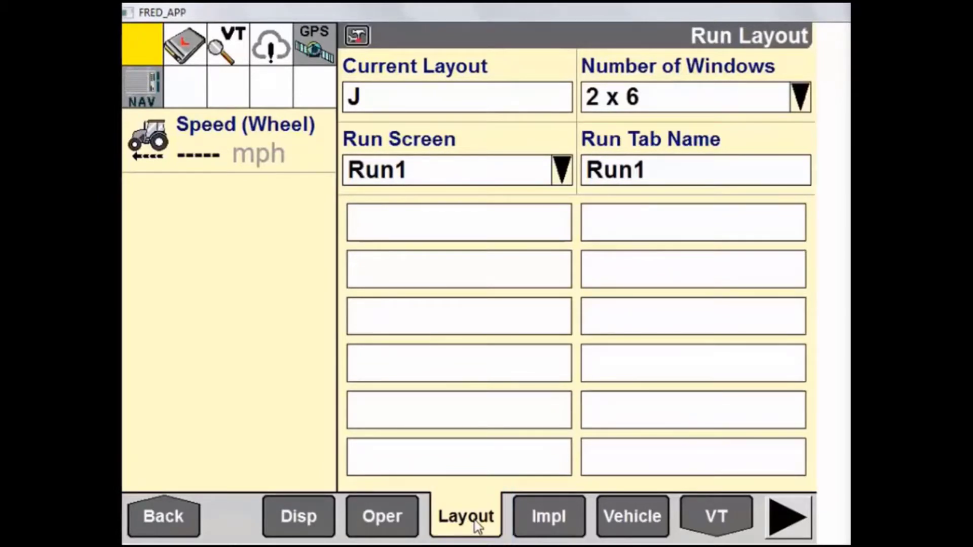
{"action": "left_click", "coordinate": [561, 512]}
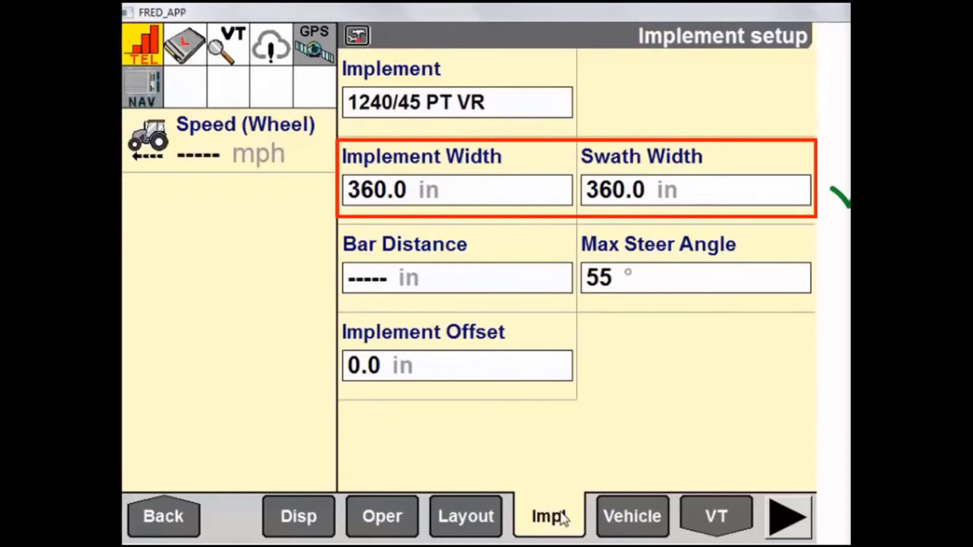
{"action": "left_click", "coordinate": [788, 518]}
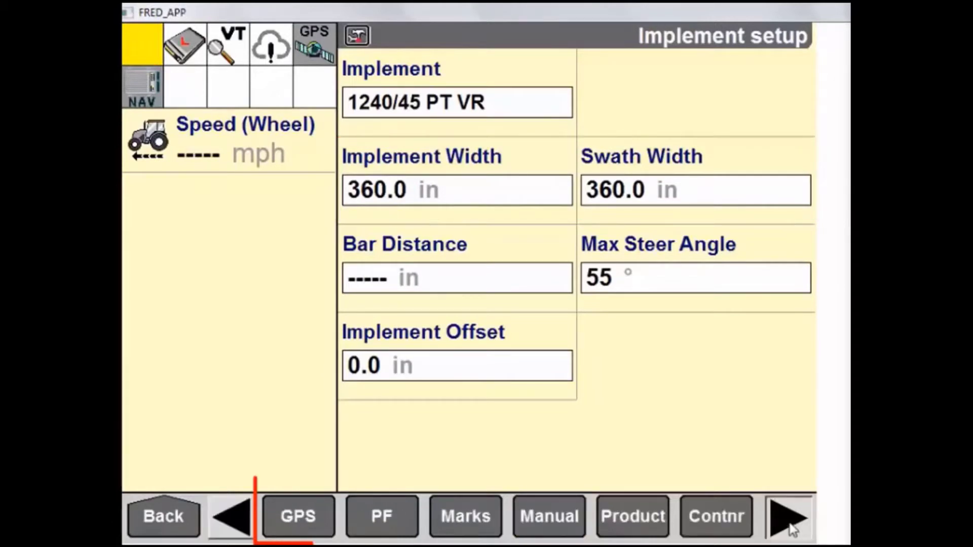
Show GPS Setup: model 372 at Magnum Roof, offsets 130.0, 50.0 and 0.0 in
{"action": "left_click", "coordinate": [311, 533]}
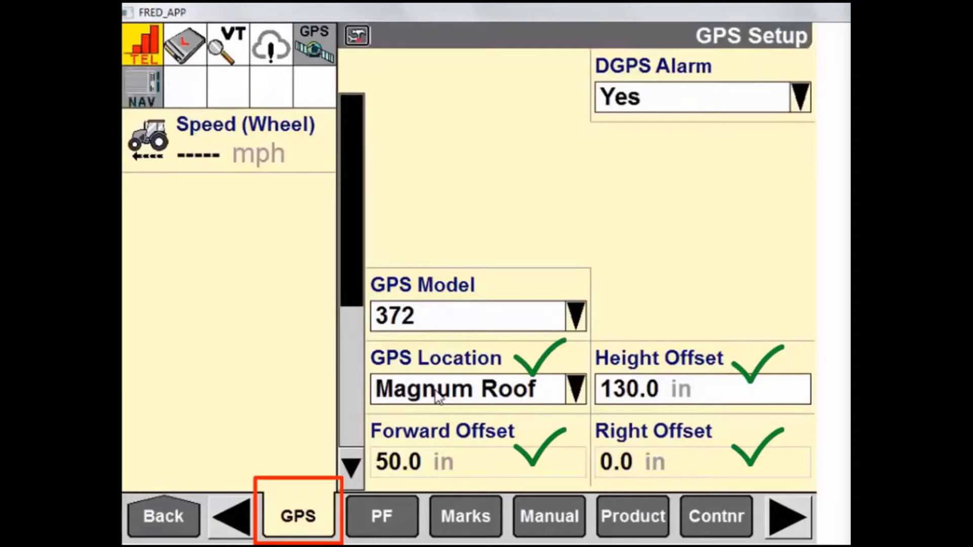
Leave the GPS connection type at CAN-A and view Precision Farming Setup for season Jan 01, 2018
{"action": "left_click", "coordinate": [349, 467]}
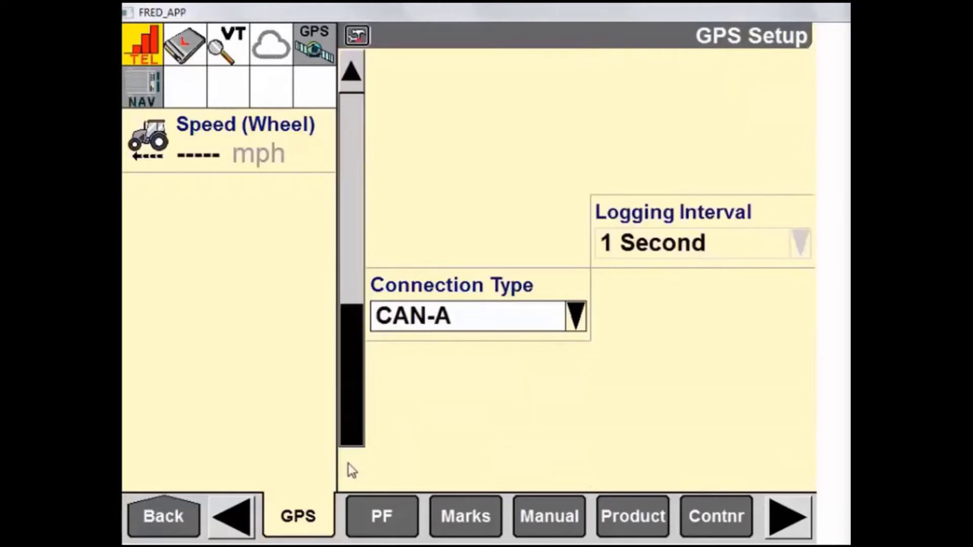
{"action": "left_click", "coordinate": [431, 315]}
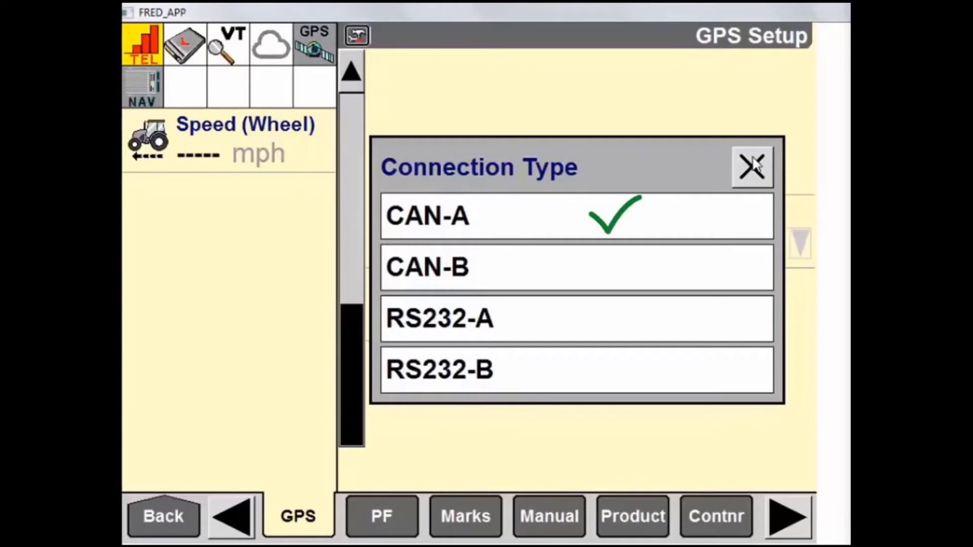
{"action": "left_click", "coordinate": [752, 166]}
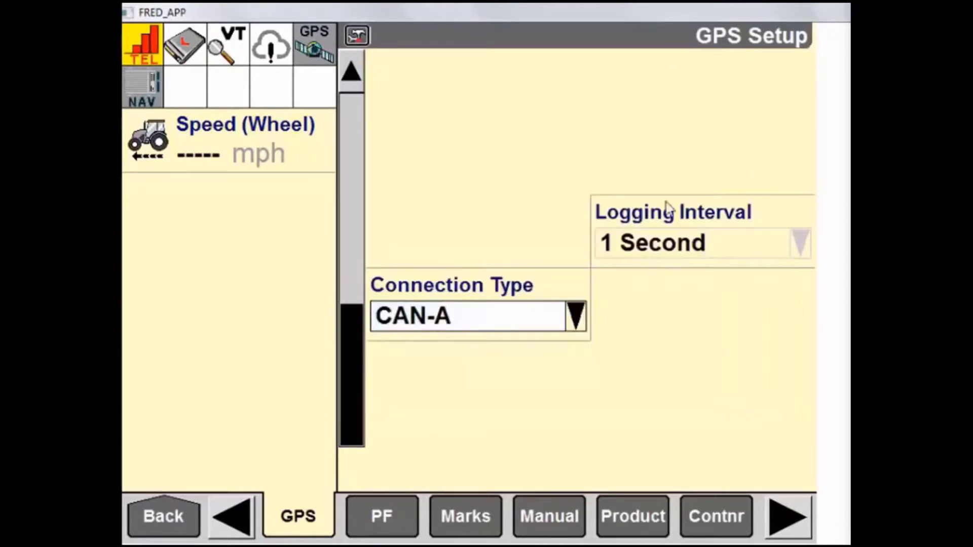
{"action": "left_click", "coordinate": [395, 511]}
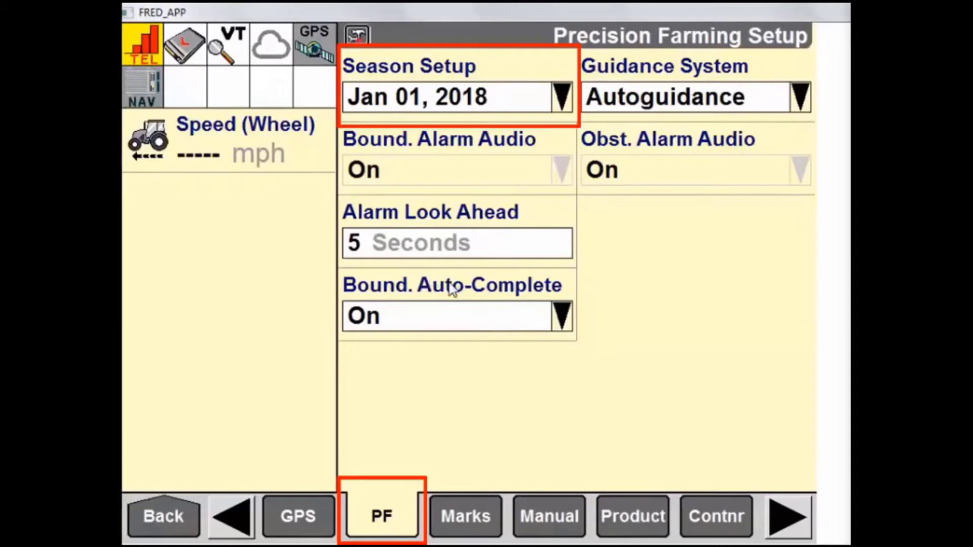
Check field mark setup, then view Manual Control Setup for ManApp 1 with No Control
{"action": "left_click", "coordinate": [469, 515]}
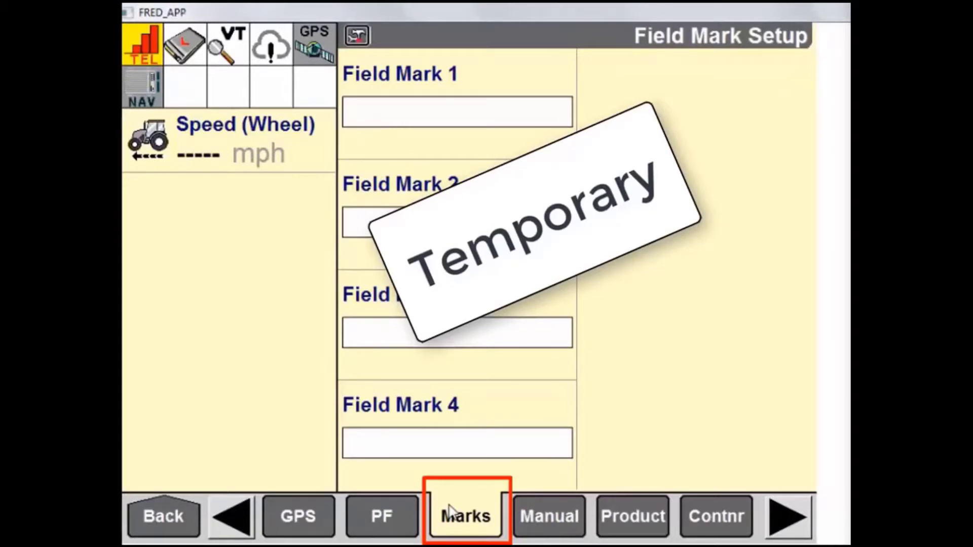
{"action": "left_click", "coordinate": [571, 524]}
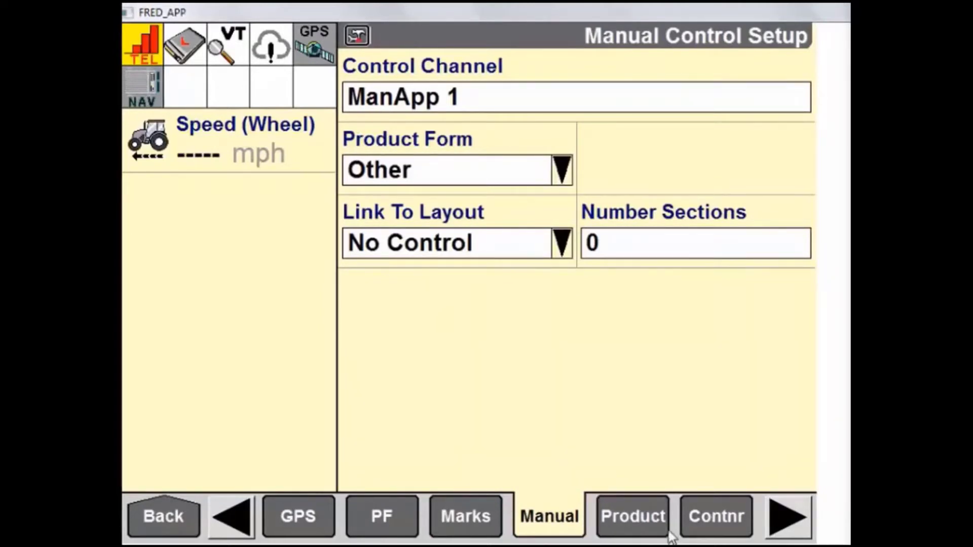
Check wheat seed product V1234, then view the HOPPER container setup (Mass, Value warning)
{"action": "left_click", "coordinate": [653, 525]}
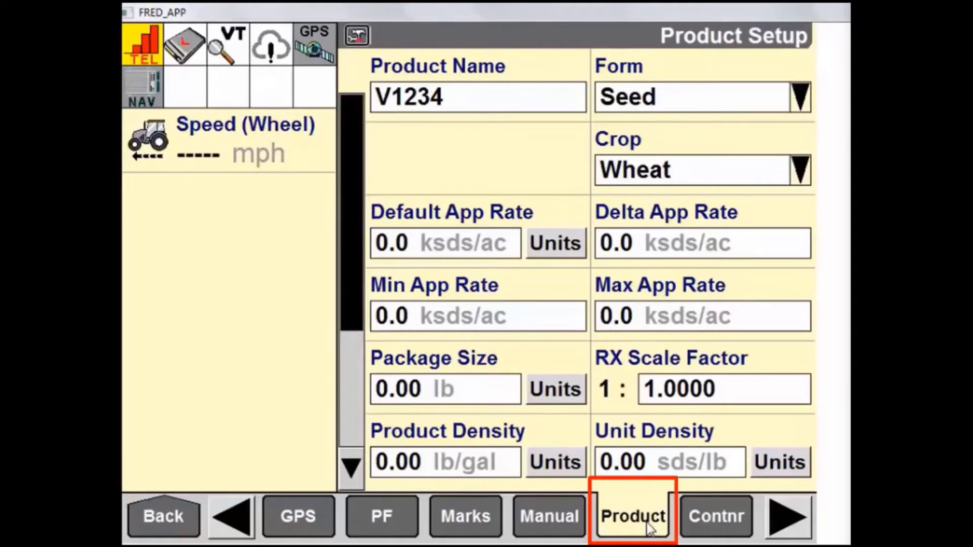
{"action": "left_click", "coordinate": [727, 527]}
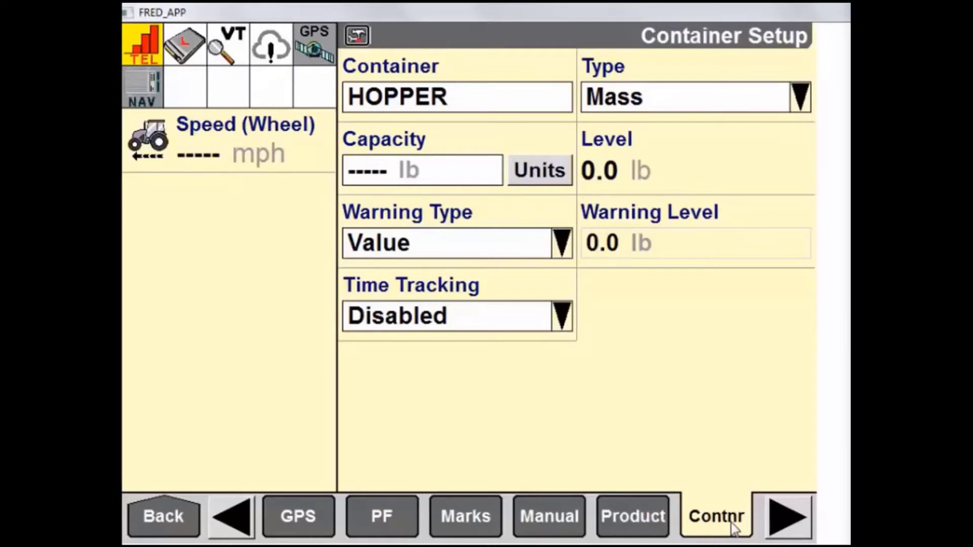
Check Overlap Setup (10% out of bounds, 99% overlap), then view AFS AccuGuide NAV settings
{"action": "left_click", "coordinate": [300, 516]}
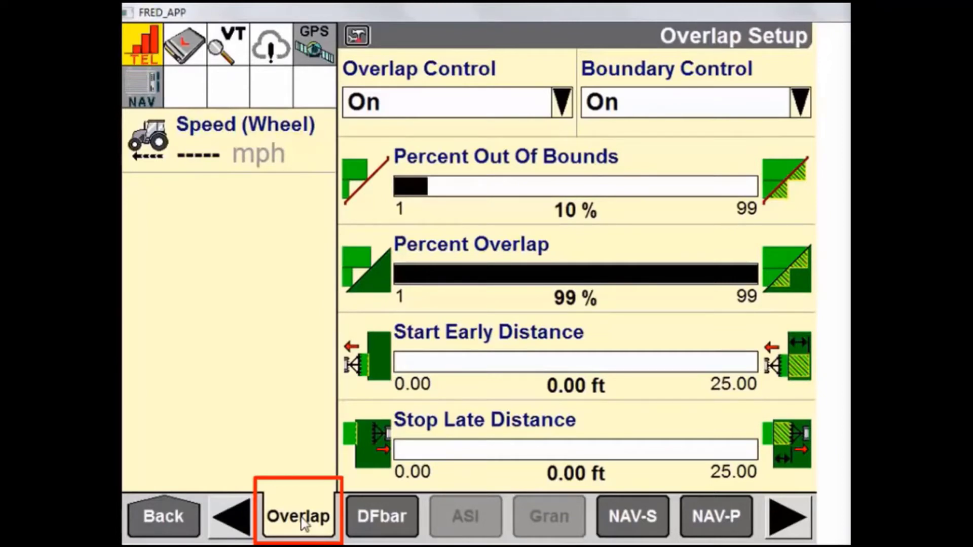
{"action": "left_click", "coordinate": [628, 524]}
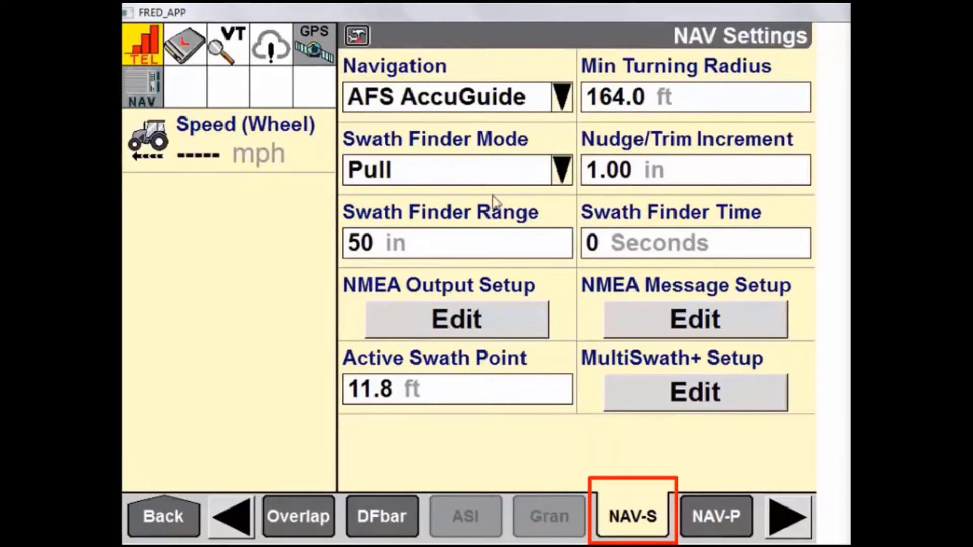
Leave the navigation system unchanged and view NAV Performance in Standard mode
{"action": "left_click", "coordinate": [549, 101]}
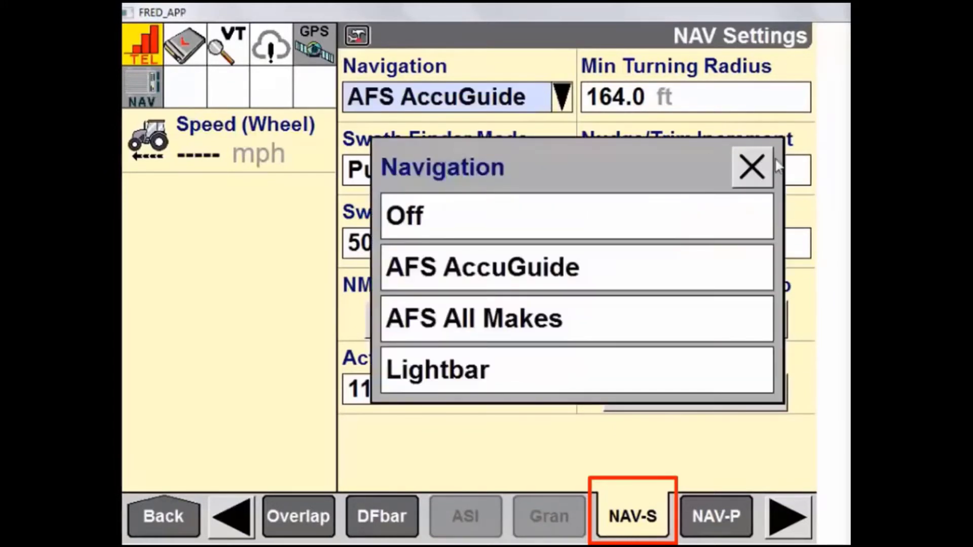
{"action": "left_click", "coordinate": [750, 167]}
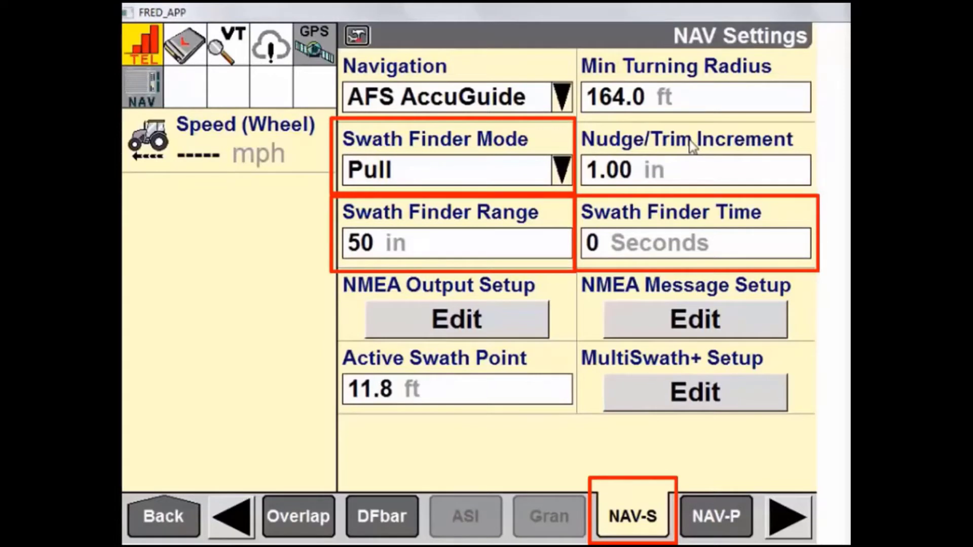
{"action": "left_click", "coordinate": [715, 517]}
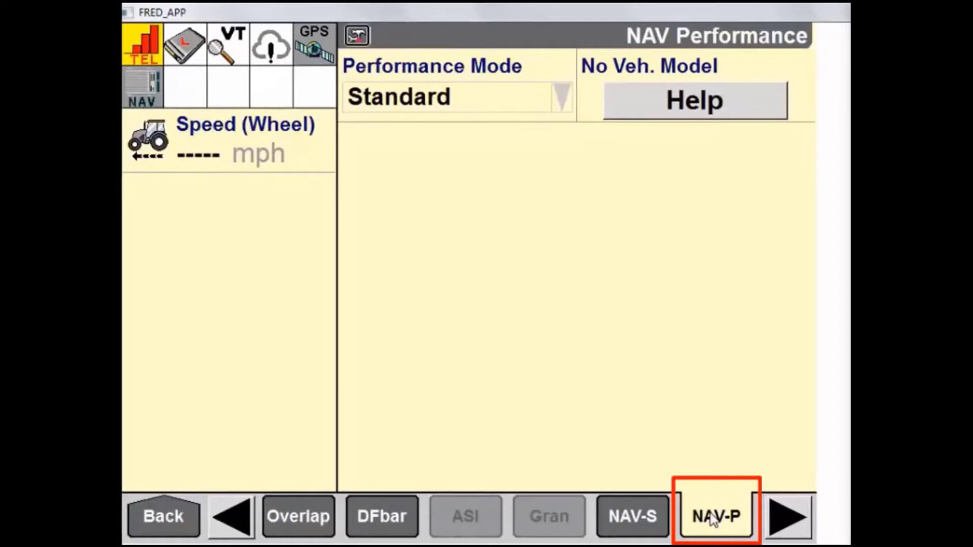
Show Feature Activation with the display serial number, Seq# 001 and an empty activation code
{"action": "left_click", "coordinate": [787, 516]}
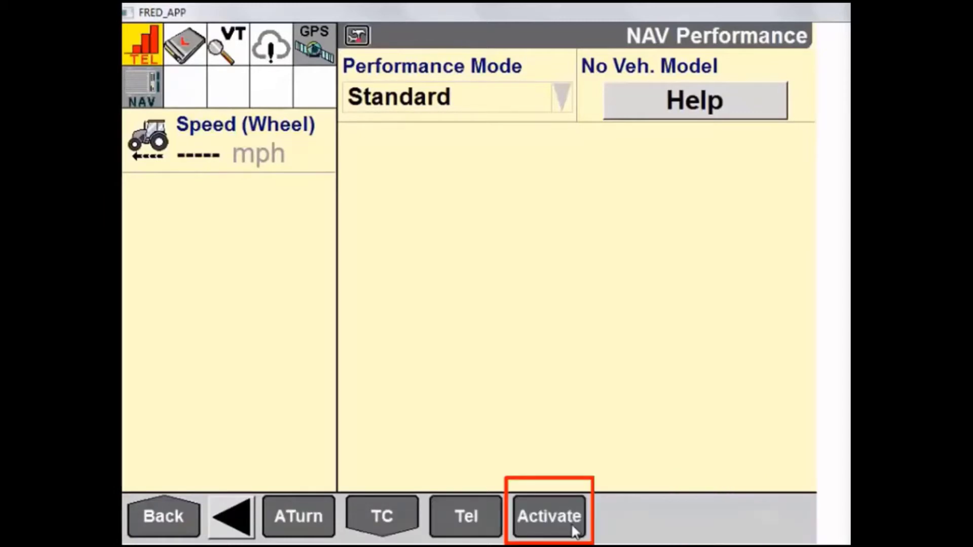
{"action": "left_click", "coordinate": [572, 526]}
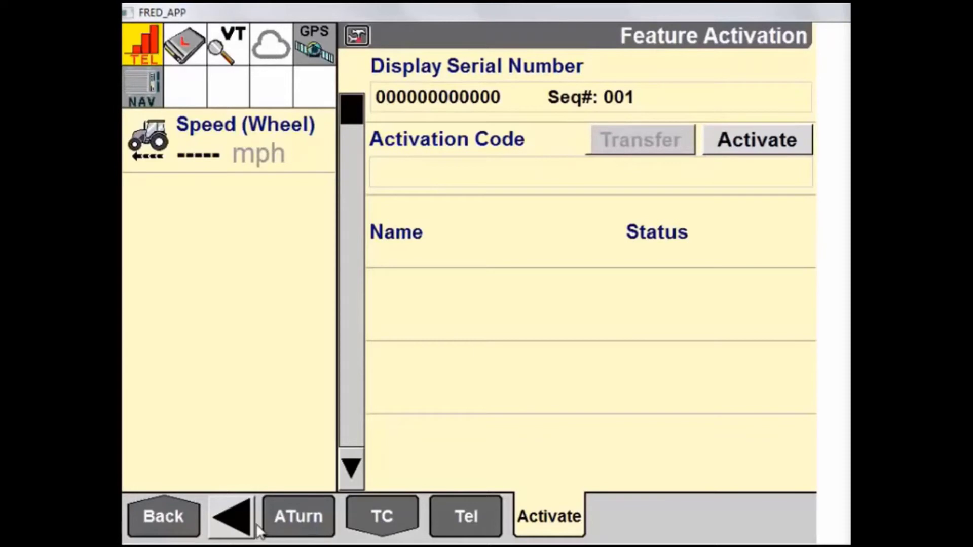
Go from the main menu into Diagnostics and view CAN Status with GPS and MIU not detected
{"action": "left_click", "coordinate": [169, 522]}
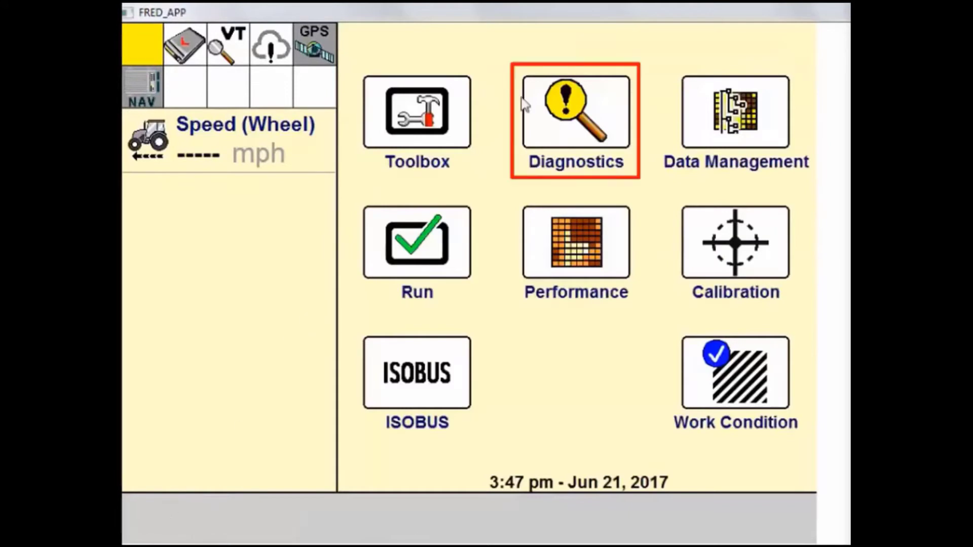
{"action": "left_click", "coordinate": [591, 131]}
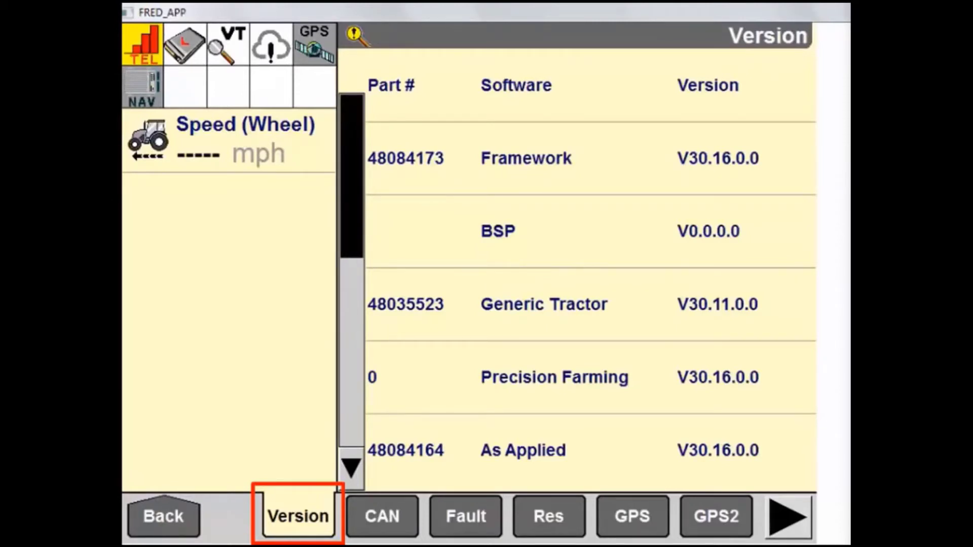
{"action": "left_click", "coordinate": [396, 517]}
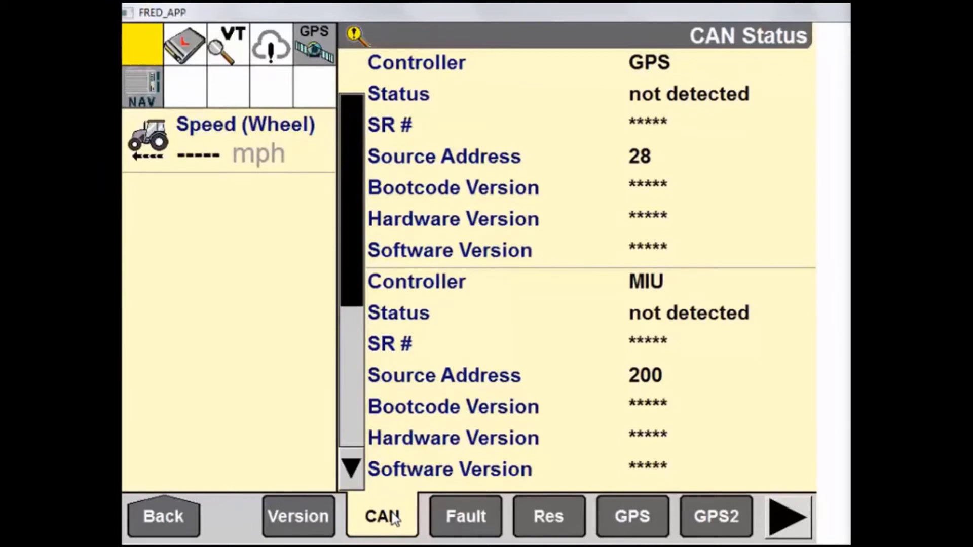
Check the fault archive, then the Resource Status page with Grower, Farm, Field and Task counts
{"action": "left_click", "coordinate": [498, 522]}
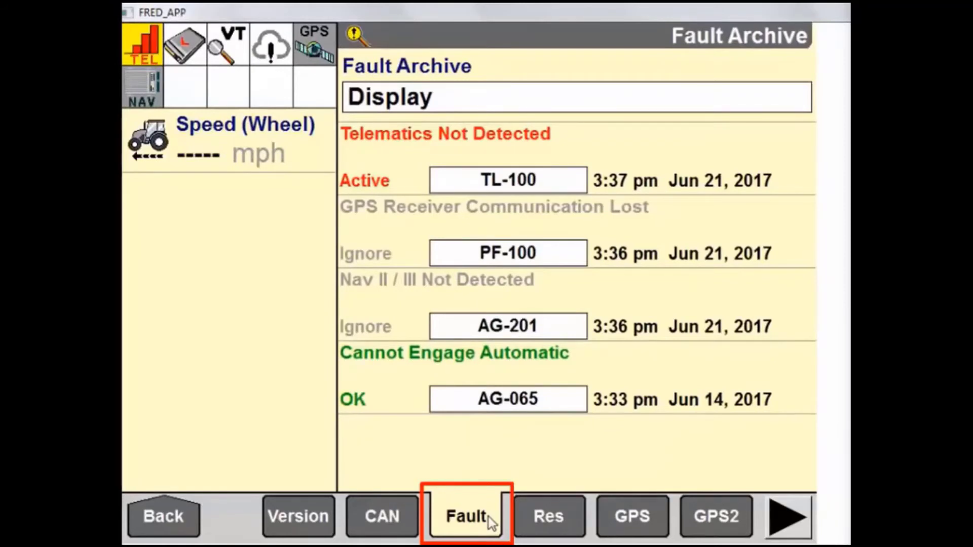
{"action": "left_click", "coordinate": [526, 522]}
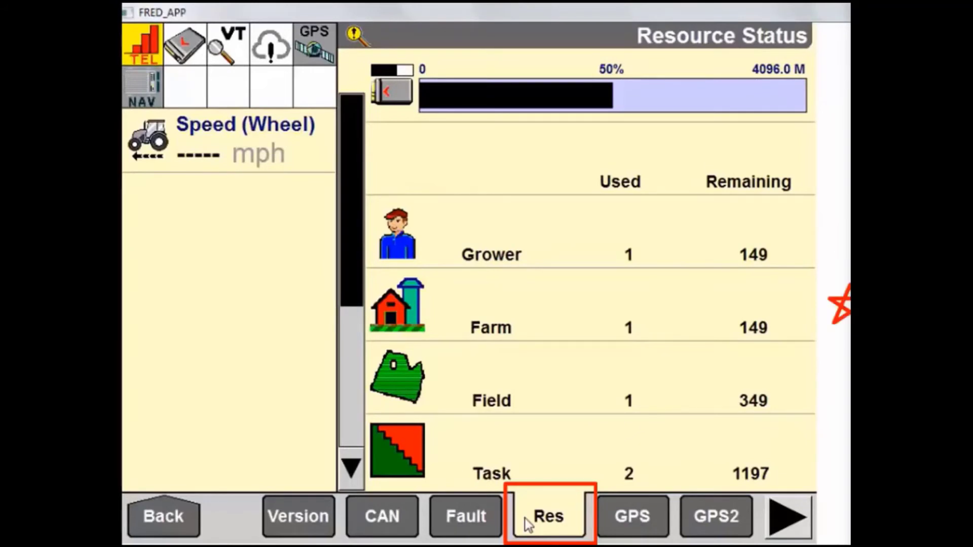
Scroll to the Tag, Product, Container and Swath counts, then view GPS Status showing Offline
{"action": "left_click", "coordinate": [356, 474]}
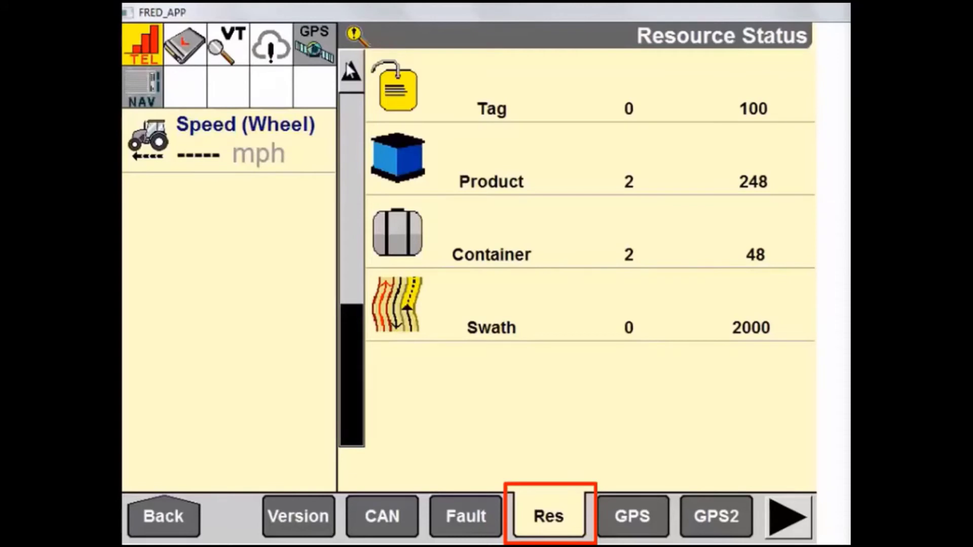
{"action": "left_click", "coordinate": [651, 518]}
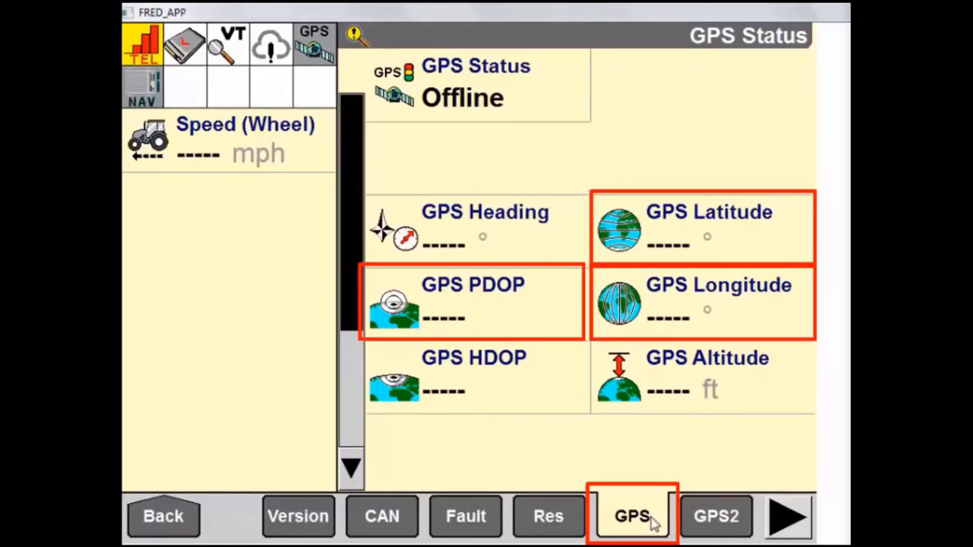
View the GPS2 Constellation Map with no satellites listed, then reveal further diagnostic tabs
{"action": "left_click", "coordinate": [715, 515]}
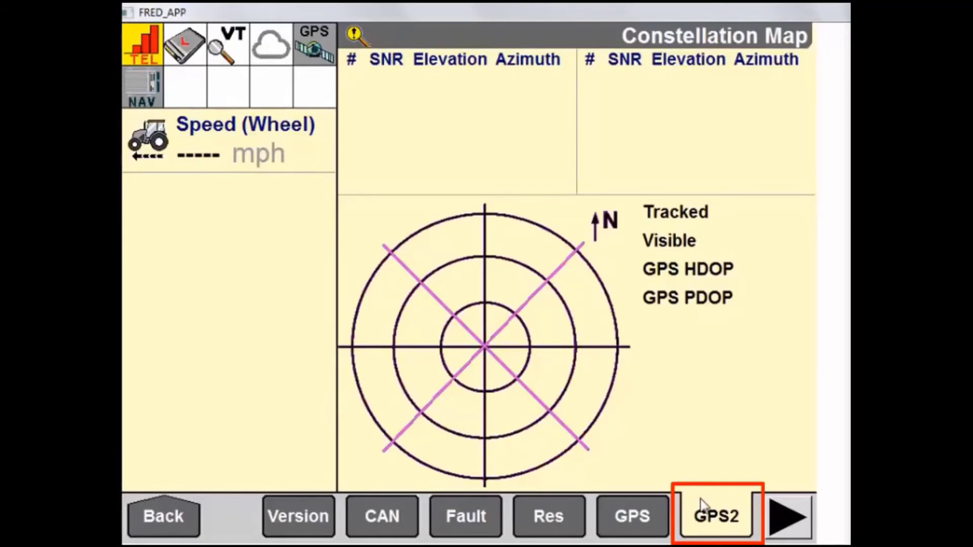
{"action": "left_click", "coordinate": [791, 515]}
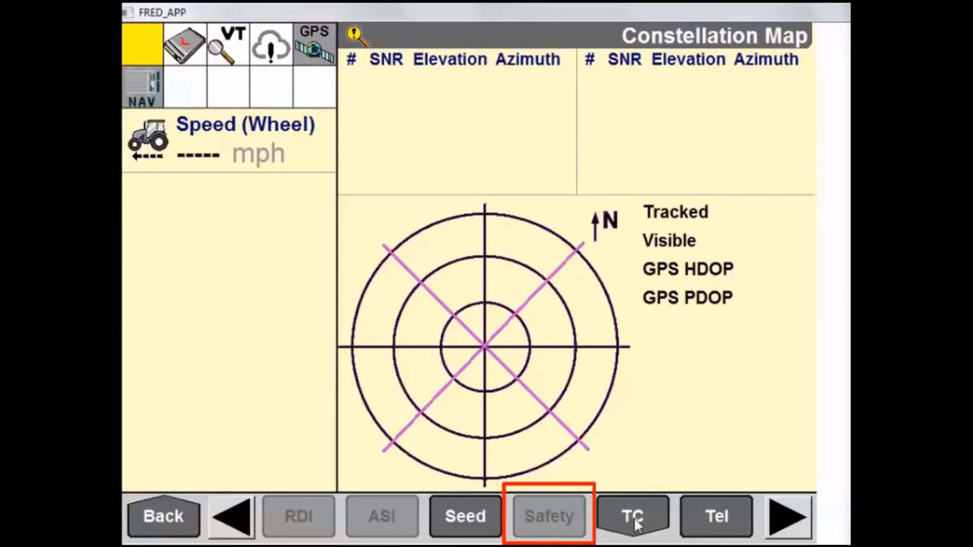
Open the Run 1 screen, showing only wheel speed, from the main menu, then return to the menu
{"action": "left_click", "coordinate": [168, 521]}
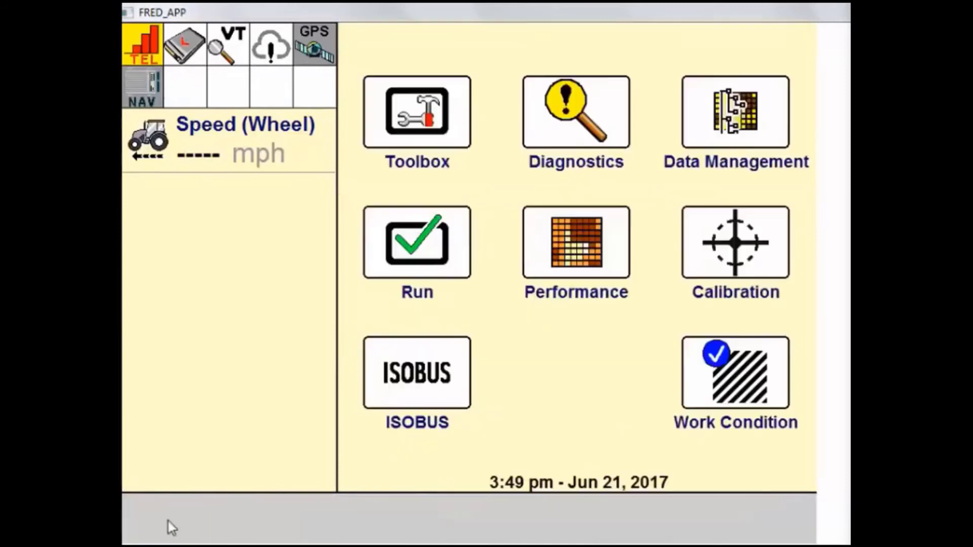
{"action": "left_click", "coordinate": [373, 257]}
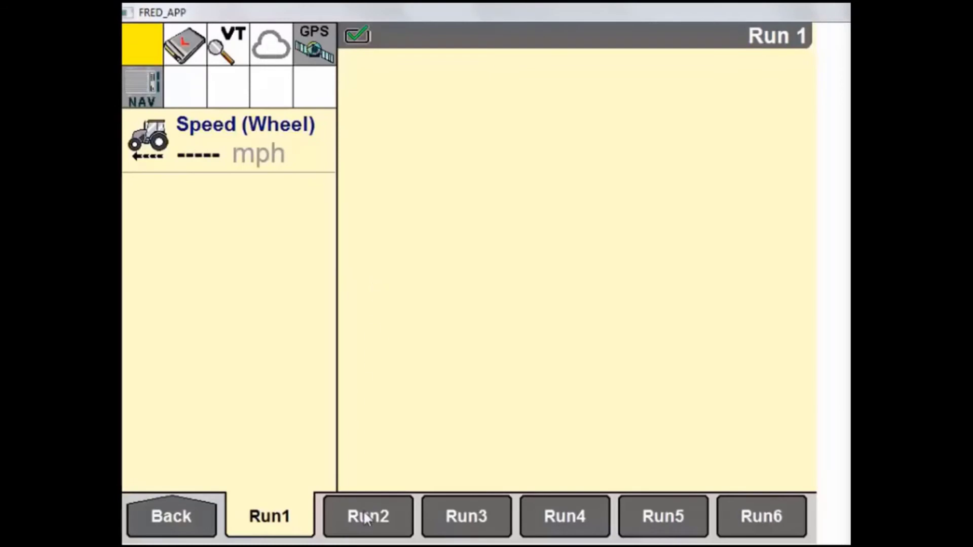
{"action": "left_click", "coordinate": [205, 513]}
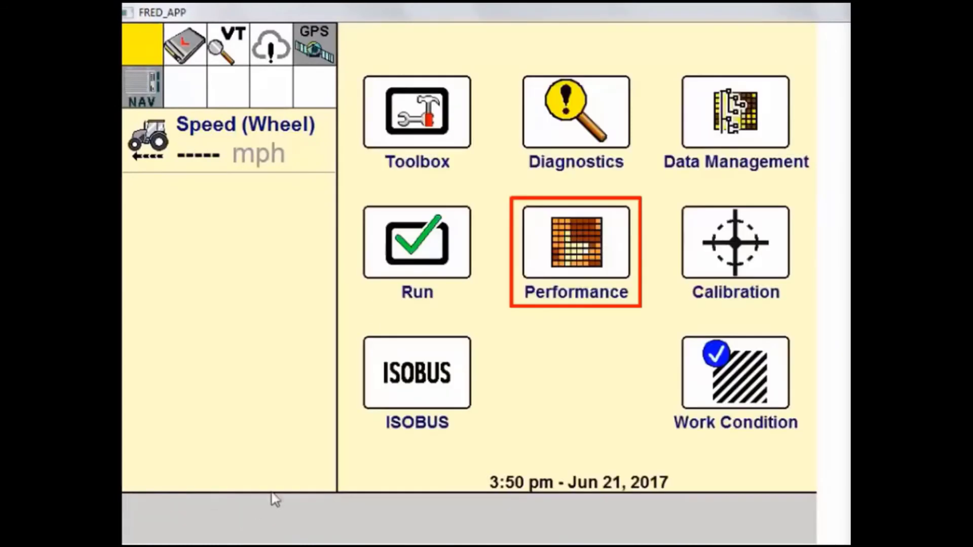
Go through Performance and Sum1 to Rx Setup: Auto Reload Rx Enabled, Grower A, Farm B, Field C
{"action": "left_click", "coordinate": [552, 249]}
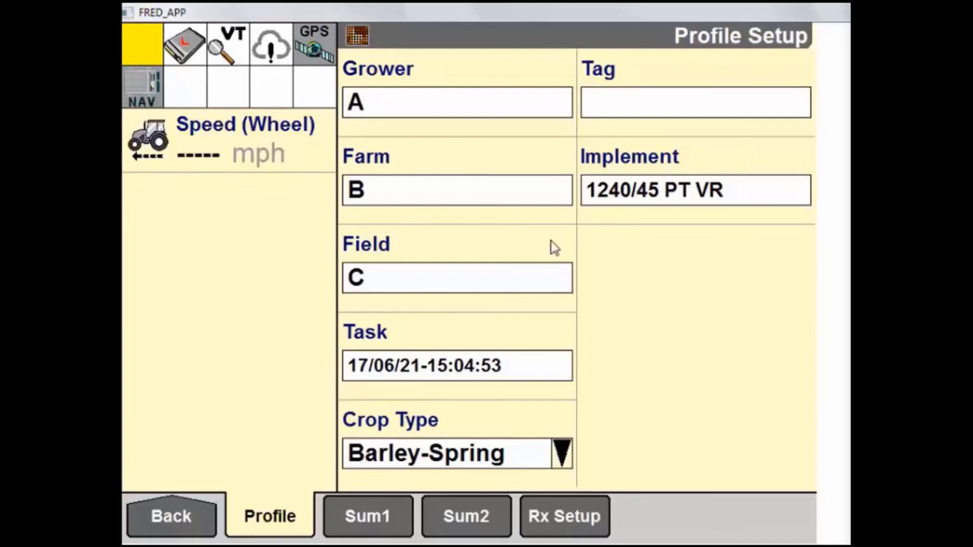
{"action": "left_click", "coordinate": [368, 519]}
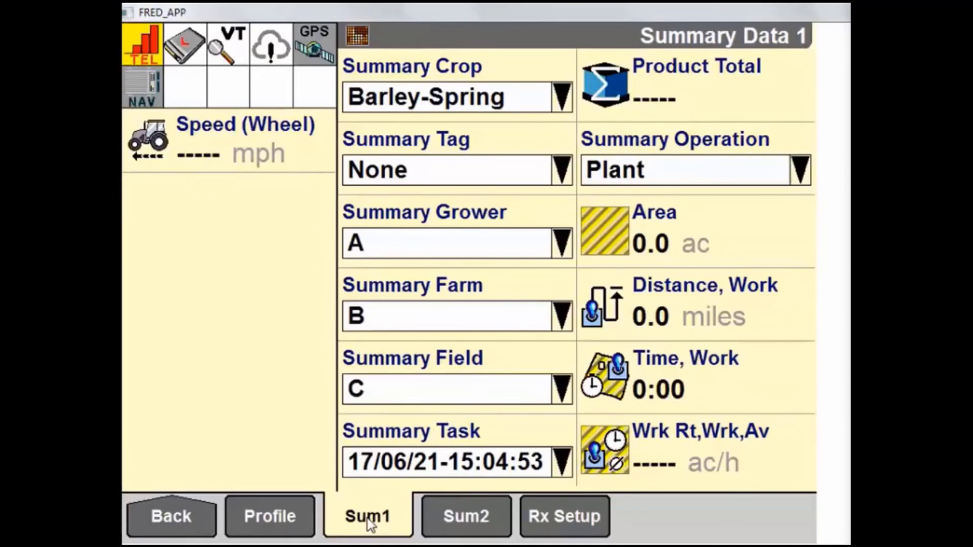
{"action": "left_click", "coordinate": [554, 513]}
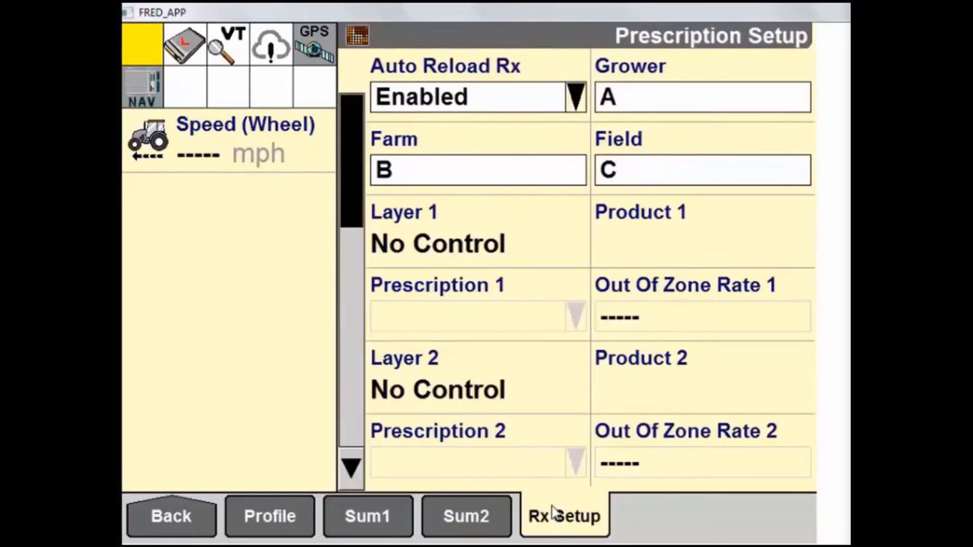